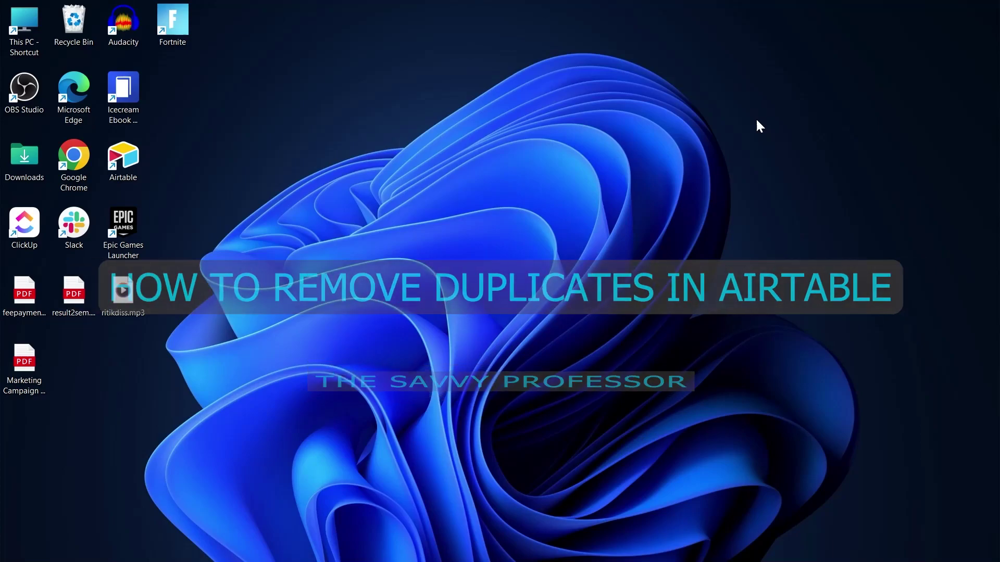
Refresh the Windows desktop before launching Airtable's Marketing Campaign Tracking base.
right_click(631, 99)
click(640, 138)
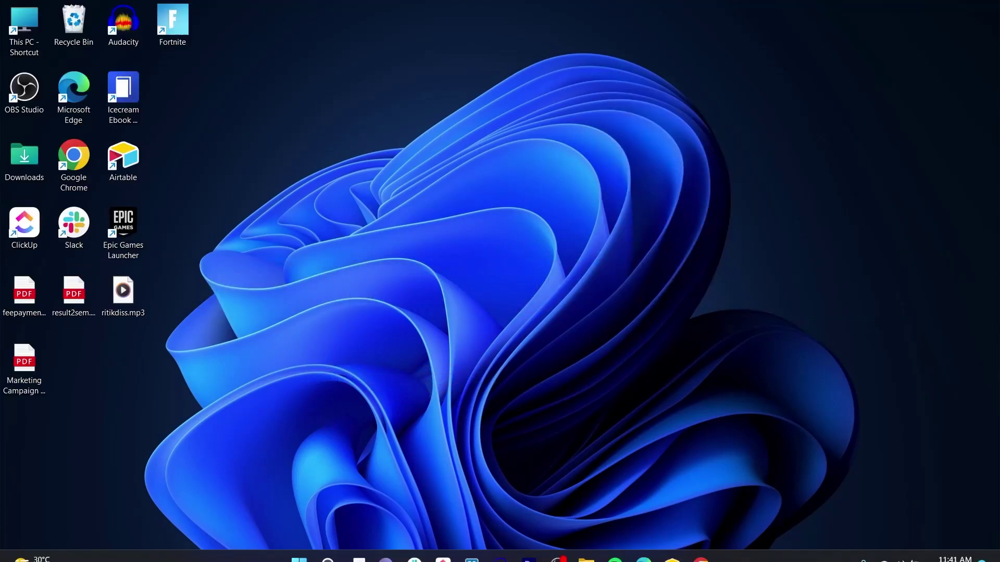
click(672, 547)
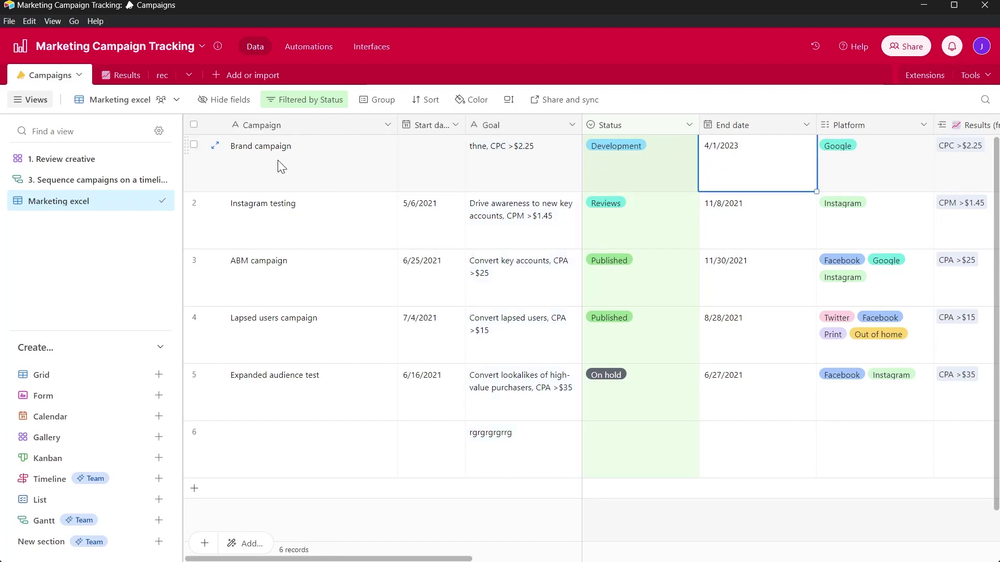
click(291, 156)
click(289, 284)
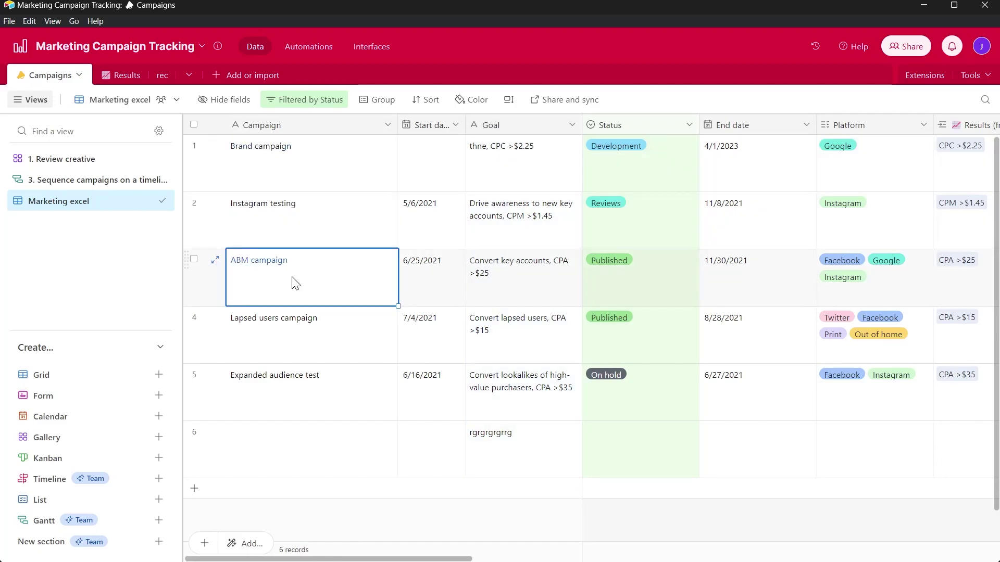
click(290, 346)
click(290, 395)
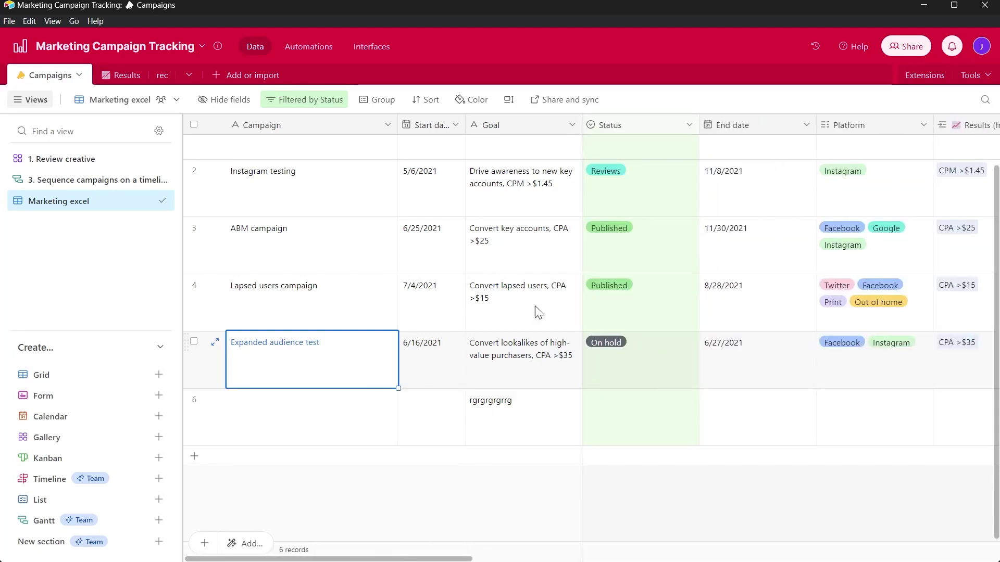
mouse_move(580, 204)
mouse_down()
mouse_move(562, 205)
mouse_move(568, 284)
mouse_up()
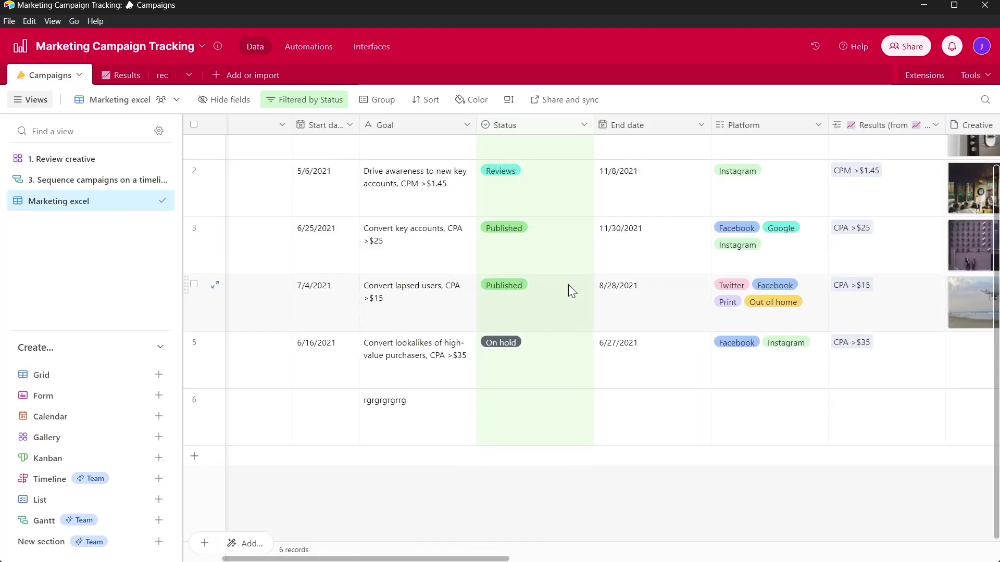
scroll(443, 290, up, 1)
drag(455, 561, 416, 560)
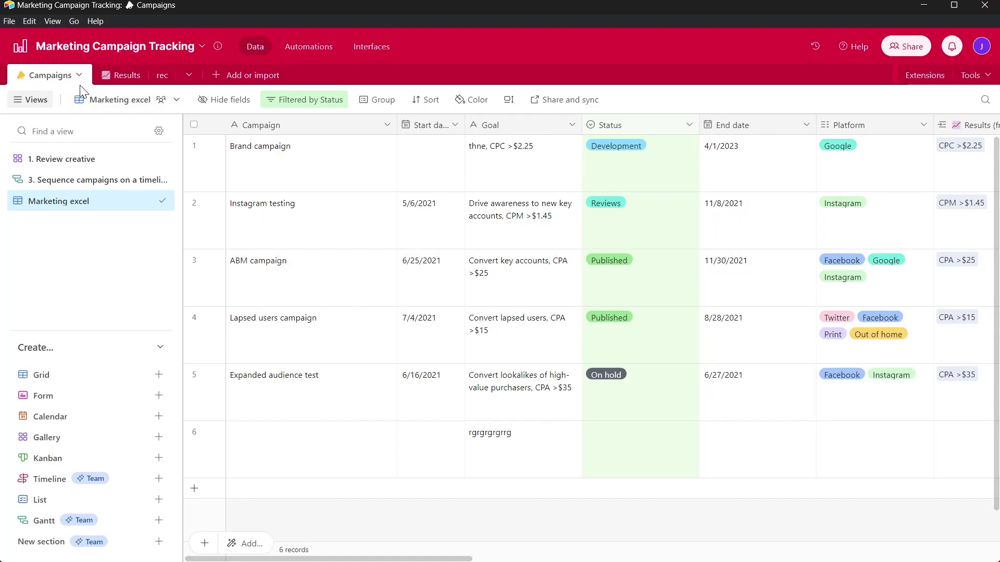
click(118, 77)
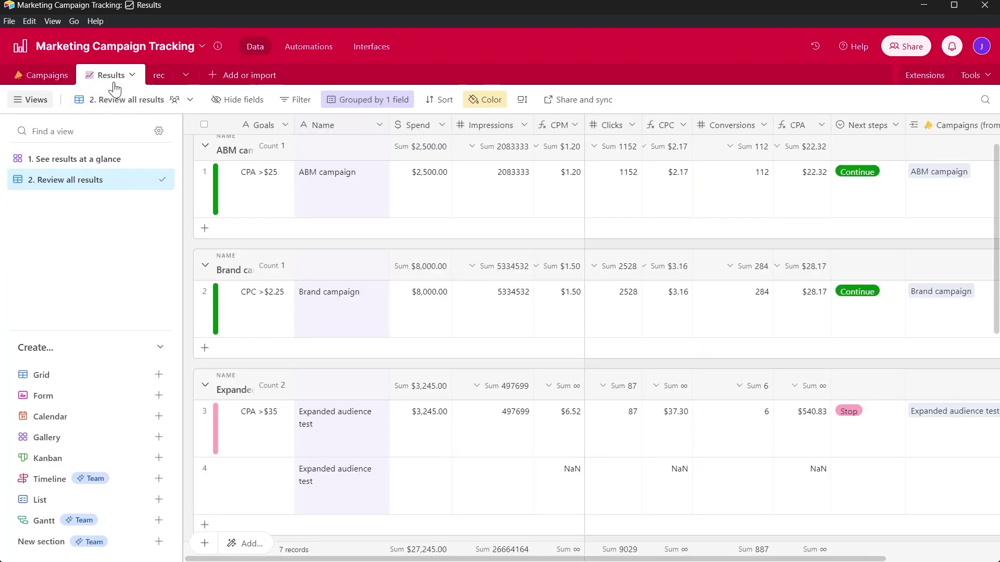
click(45, 79)
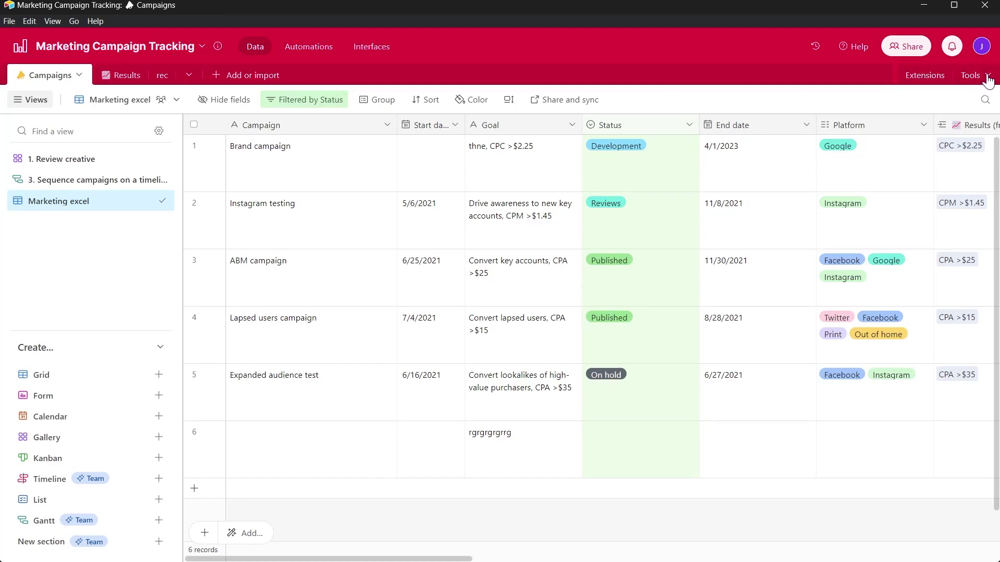
Bring up the extension marketplace from the base's Tools > Extensions panel.
click(987, 79)
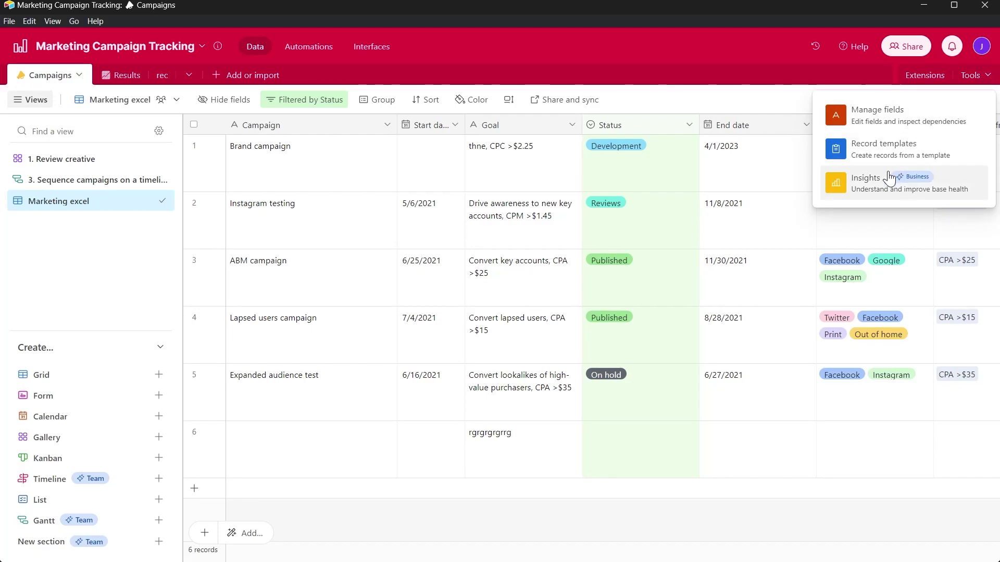
click(921, 75)
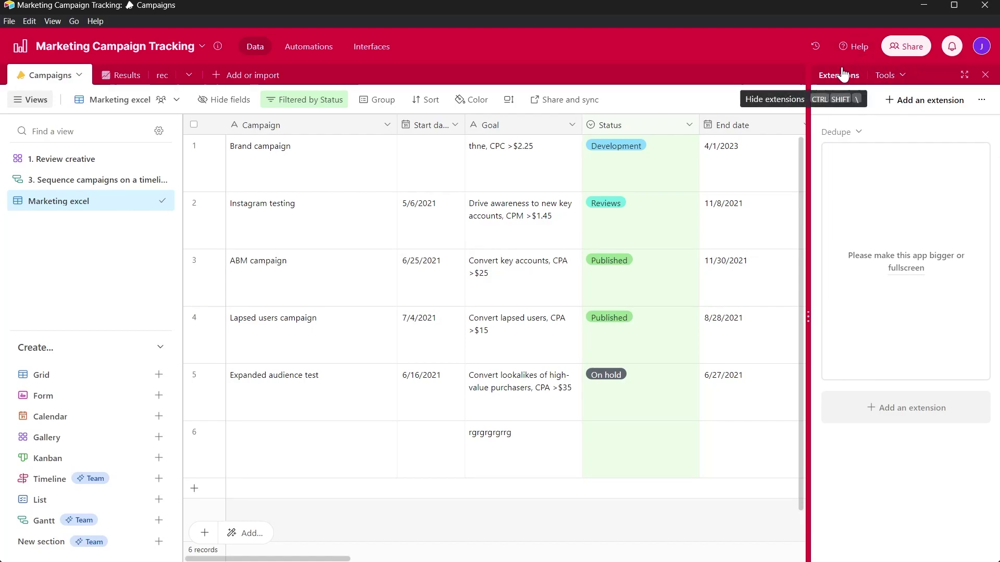
click(907, 104)
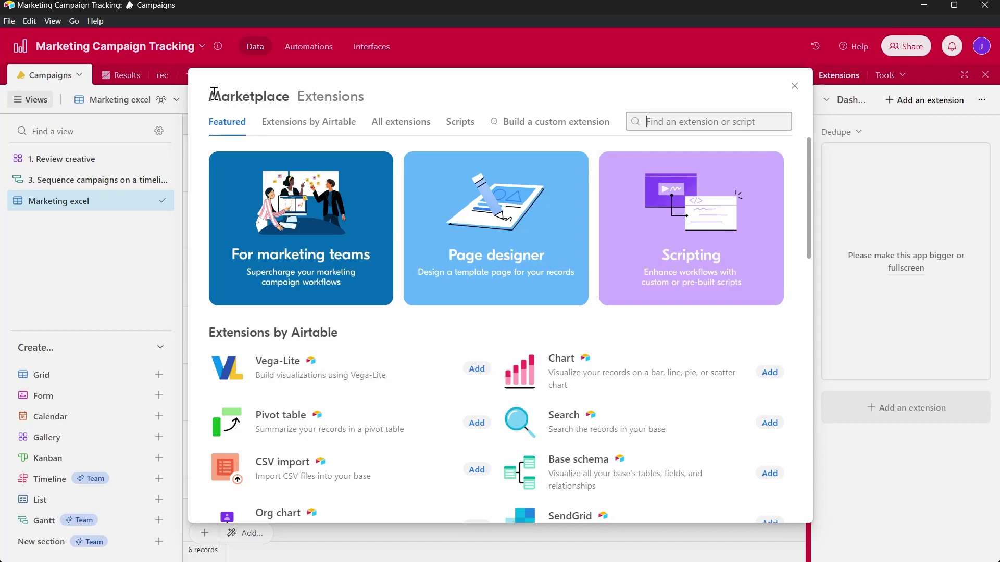
drag(207, 99, 515, 96)
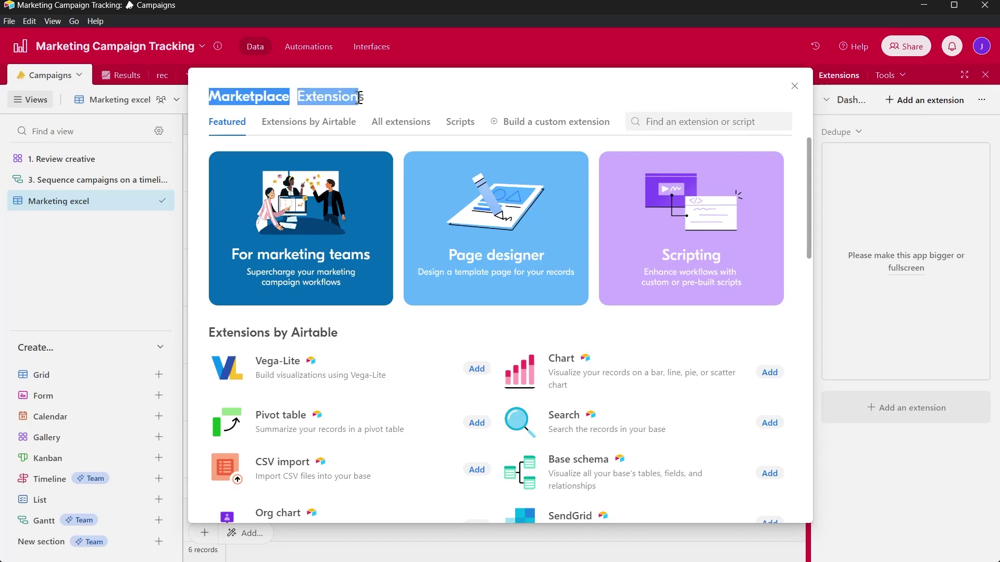
click(515, 95)
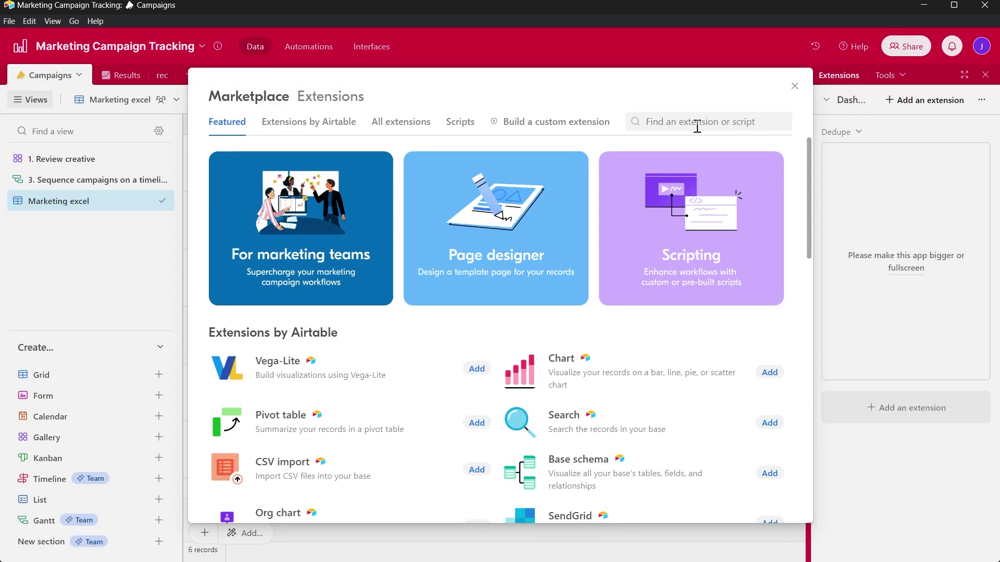
Search the marketplace for 'dedupe' and add the Dedupe extension to the base.
click(725, 123)
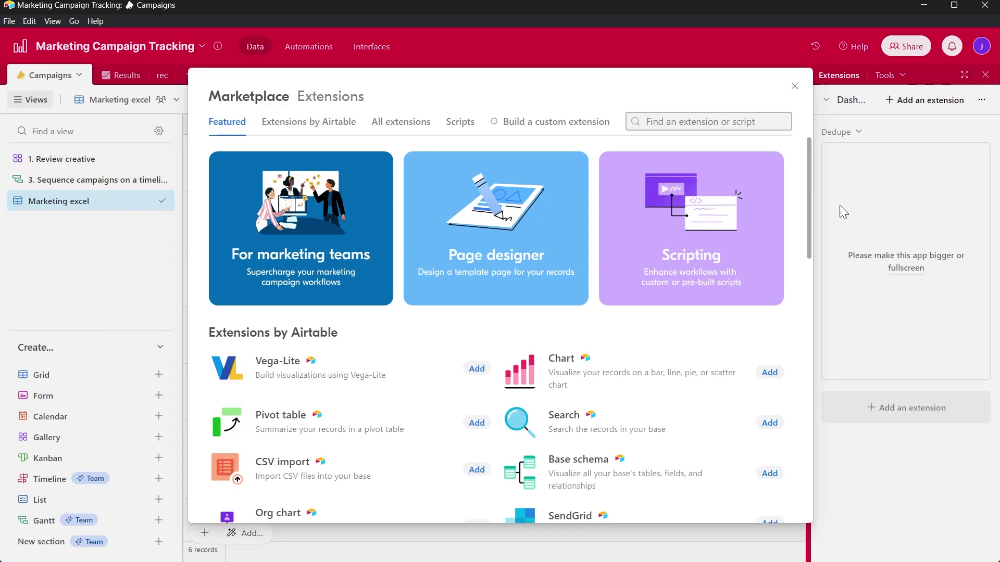
text(dedupe)
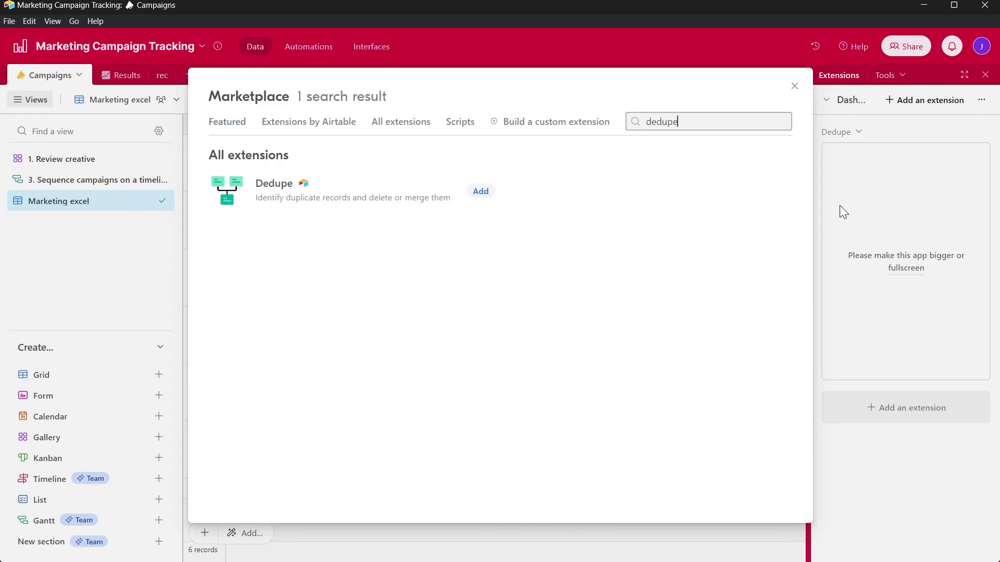
click(481, 194)
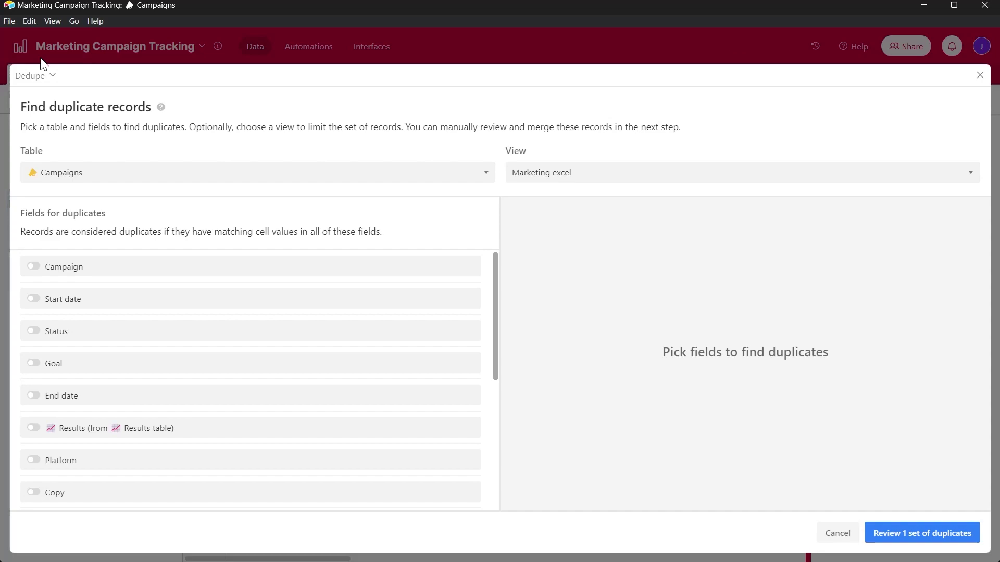
drag(21, 109, 249, 108)
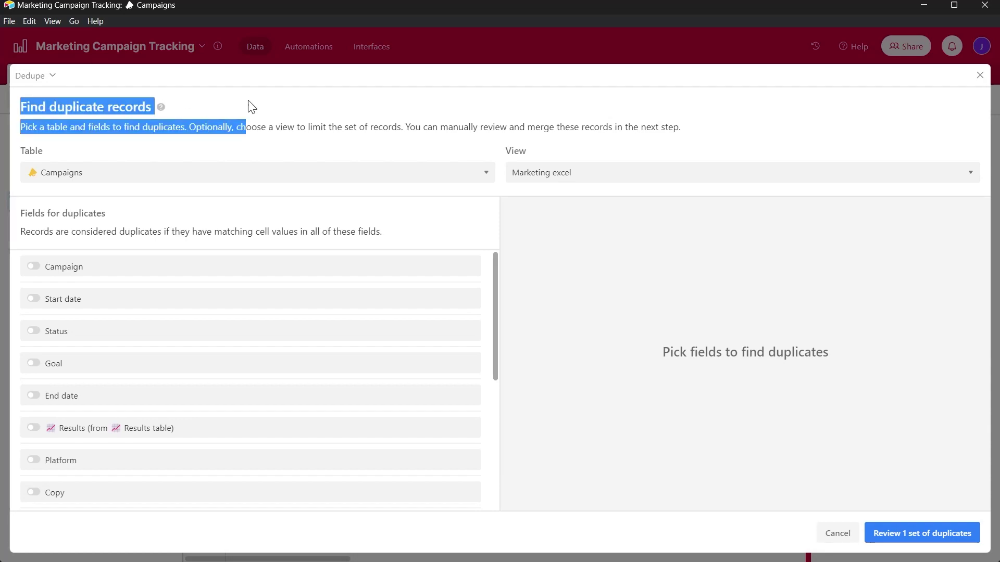
click(273, 111)
drag(36, 125, 406, 128)
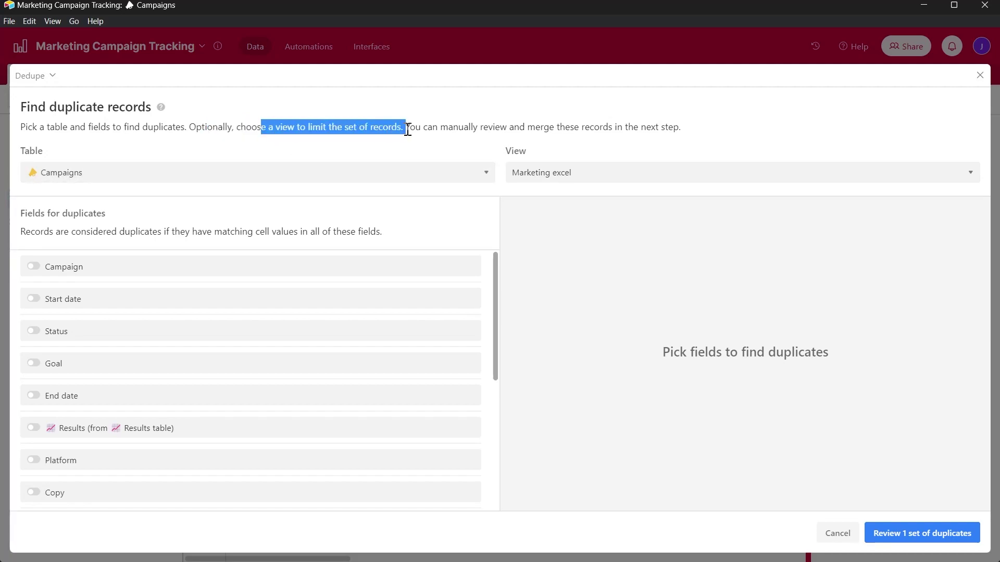
click(429, 126)
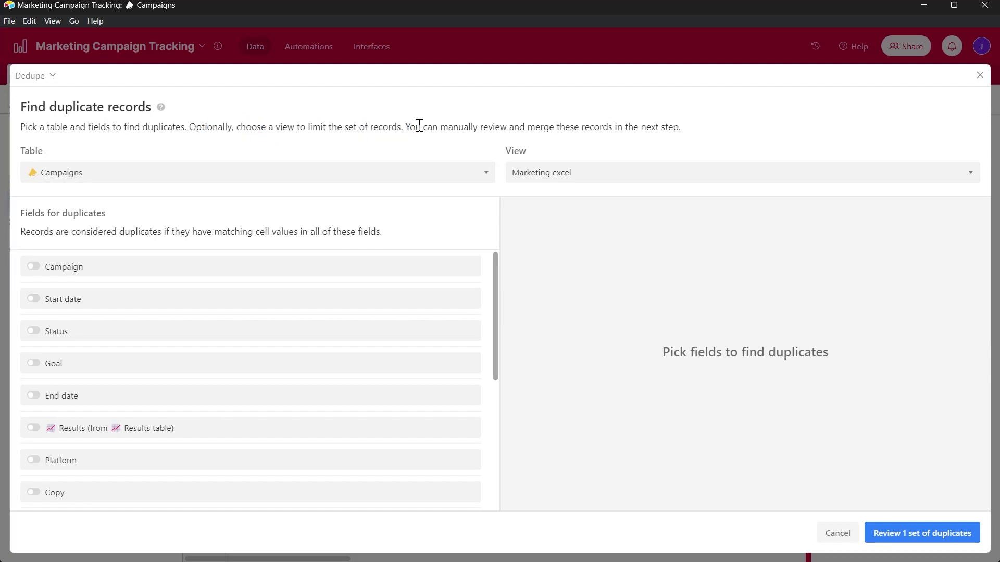
drag(416, 126, 722, 140)
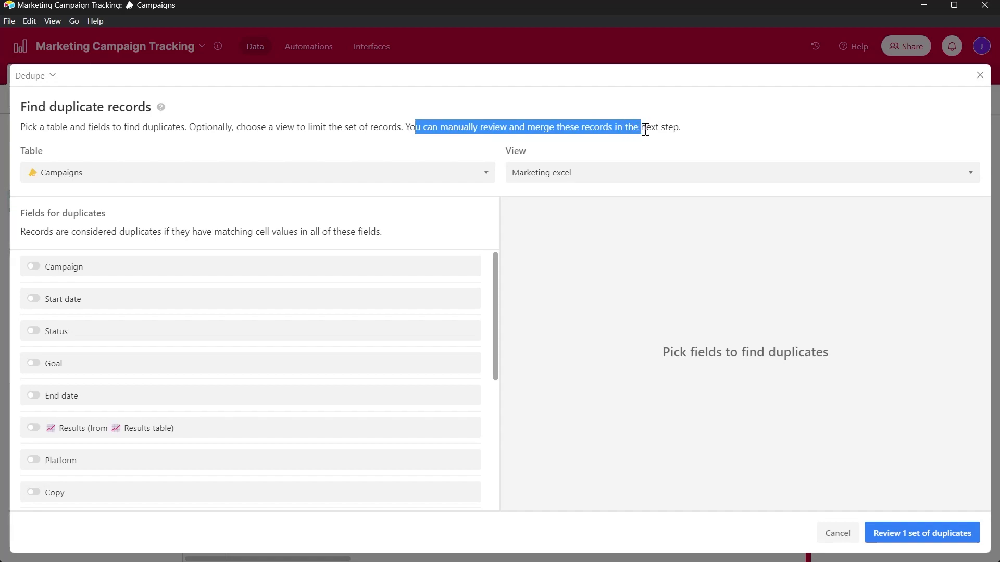
click(723, 141)
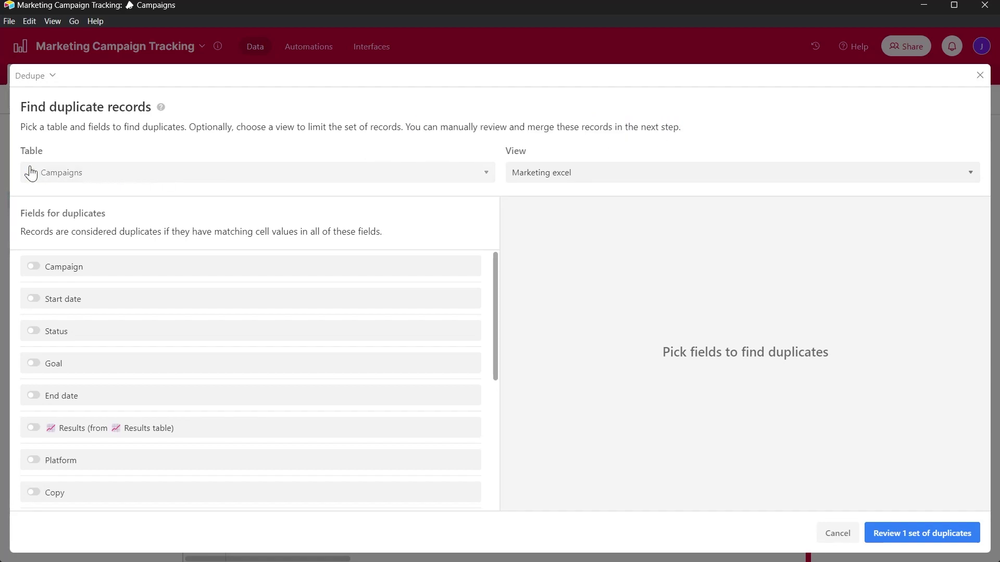
Keep Campaigns as the table and choose the '1. Review creative' view for the search.
click(144, 182)
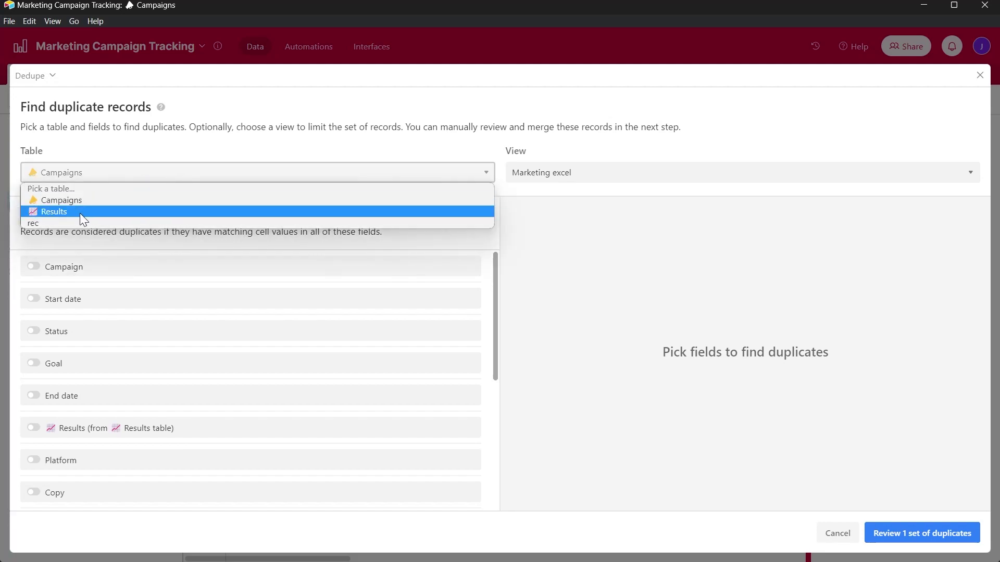
click(68, 201)
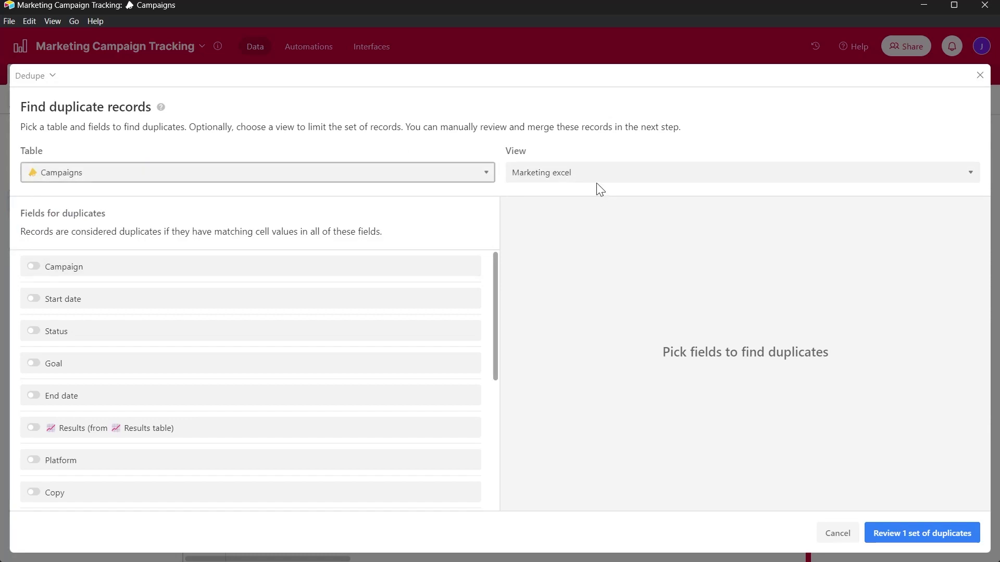
click(607, 174)
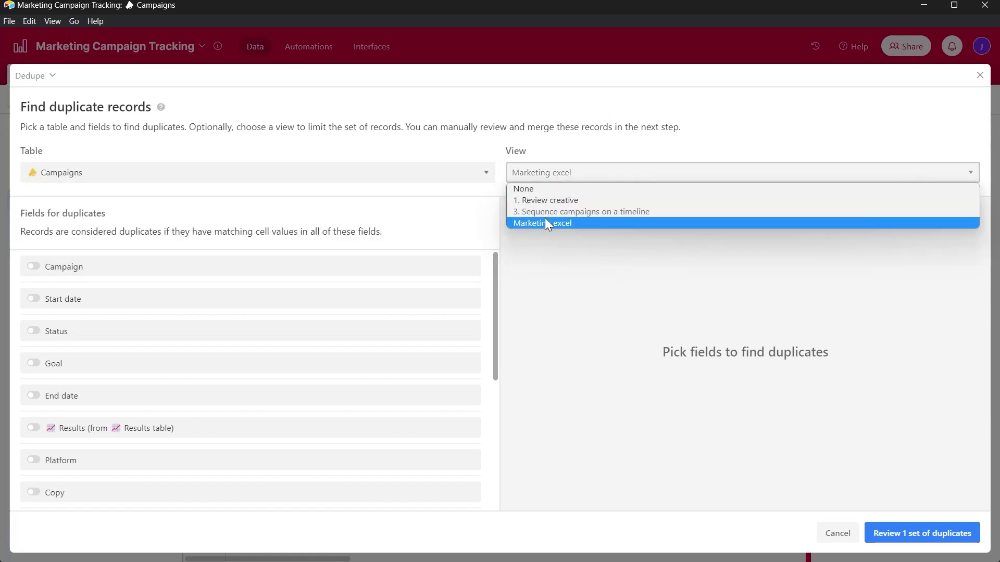
click(564, 202)
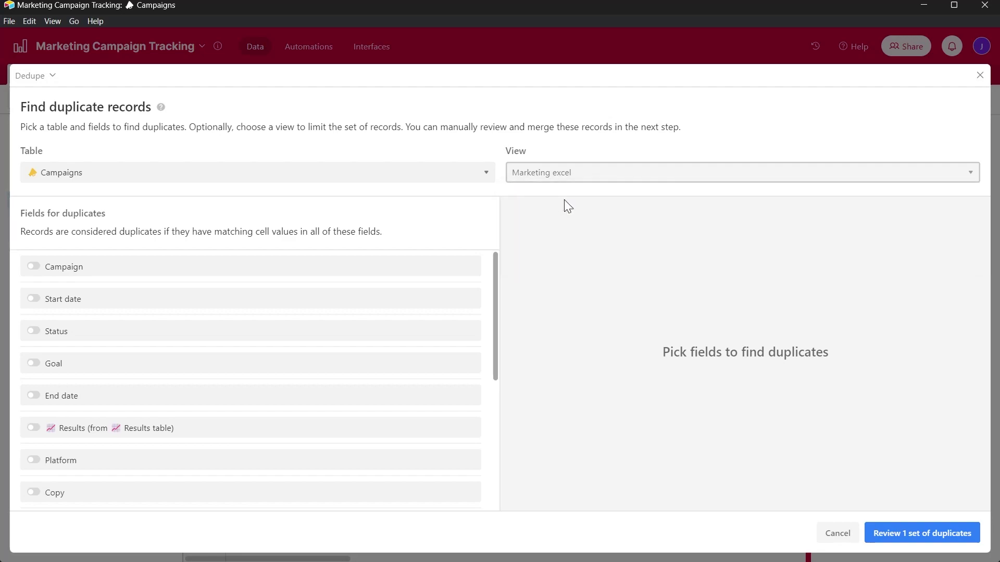
drag(18, 215, 125, 216)
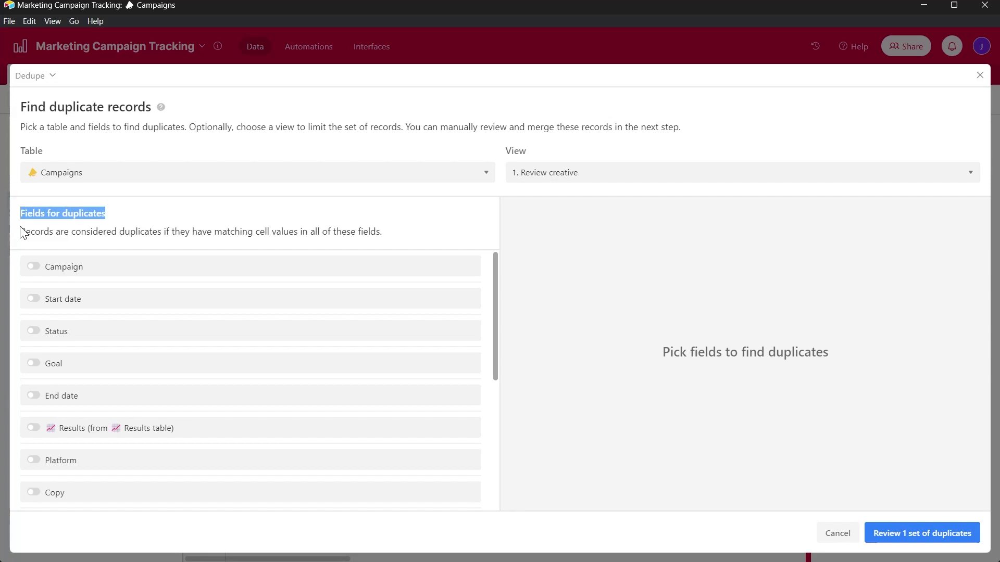
scroll(498, 290, down, 1)
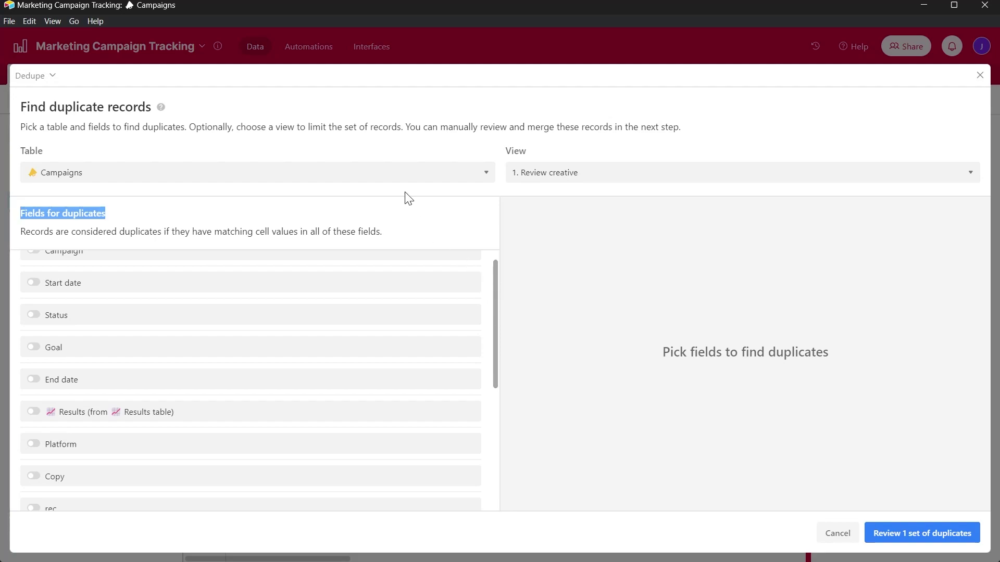
Match duplicates on the Status and Campaigns fields, with Status set to fuzzy matching.
click(444, 230)
drag(494, 292, 493, 277)
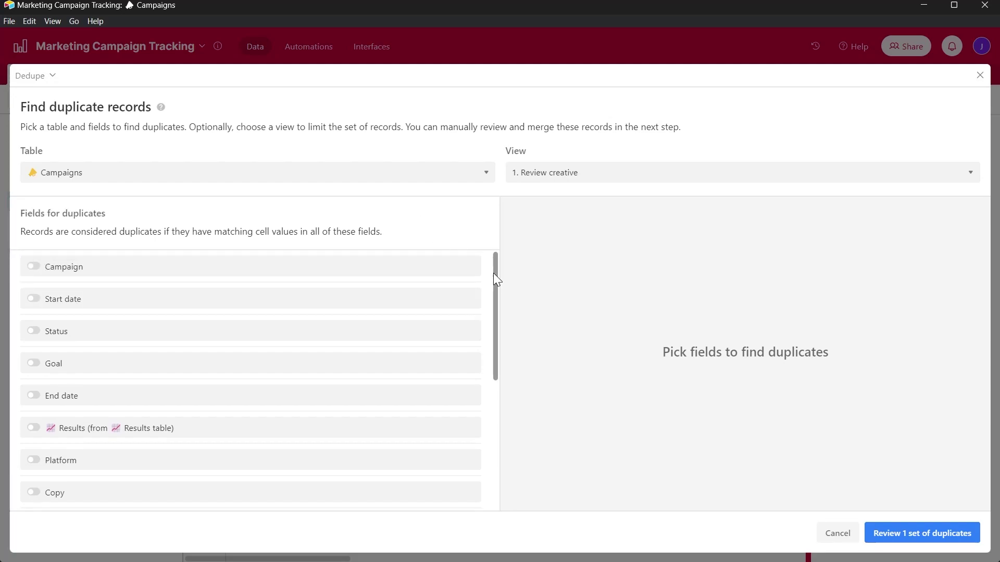
scroll(167, 359, down, 3)
scroll(69, 434, down, 5)
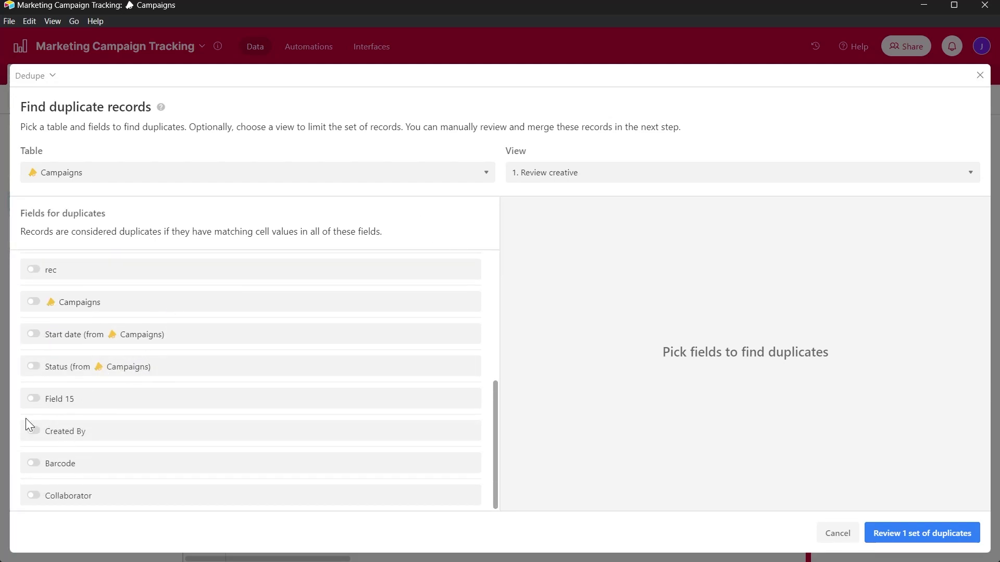
click(32, 367)
scroll(34, 344, up, 1)
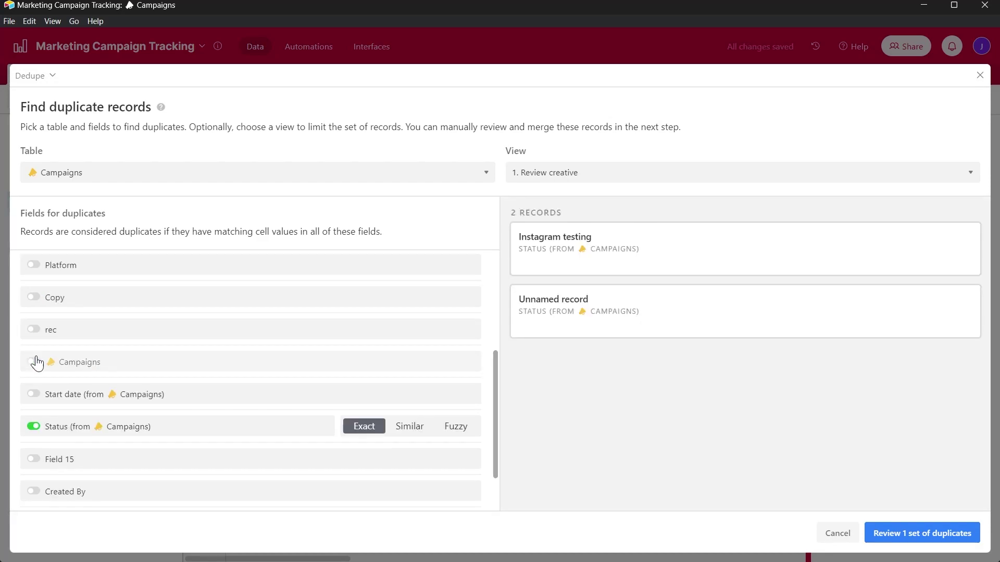
click(35, 362)
scroll(172, 387, down, 1)
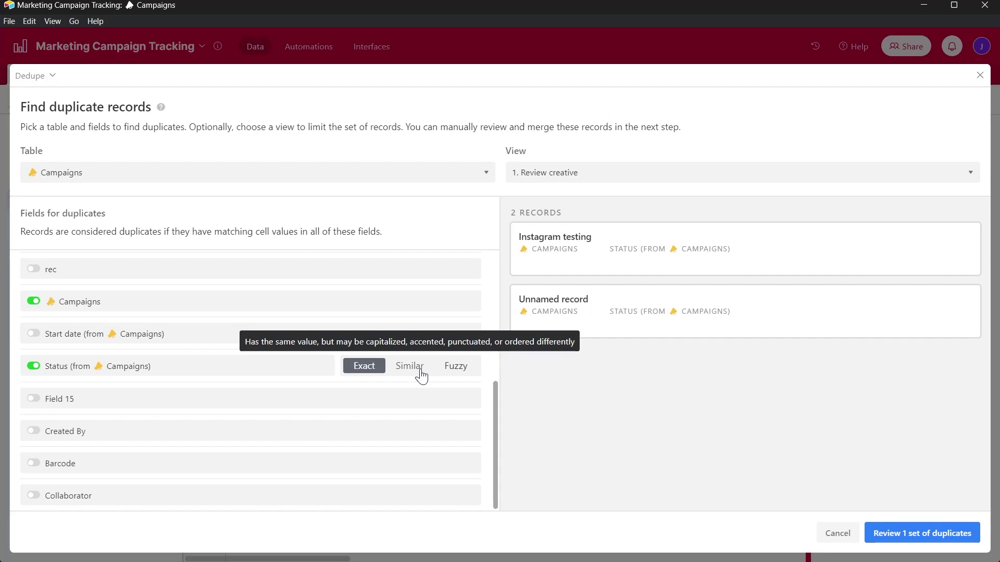
mouse_move(455, 367)
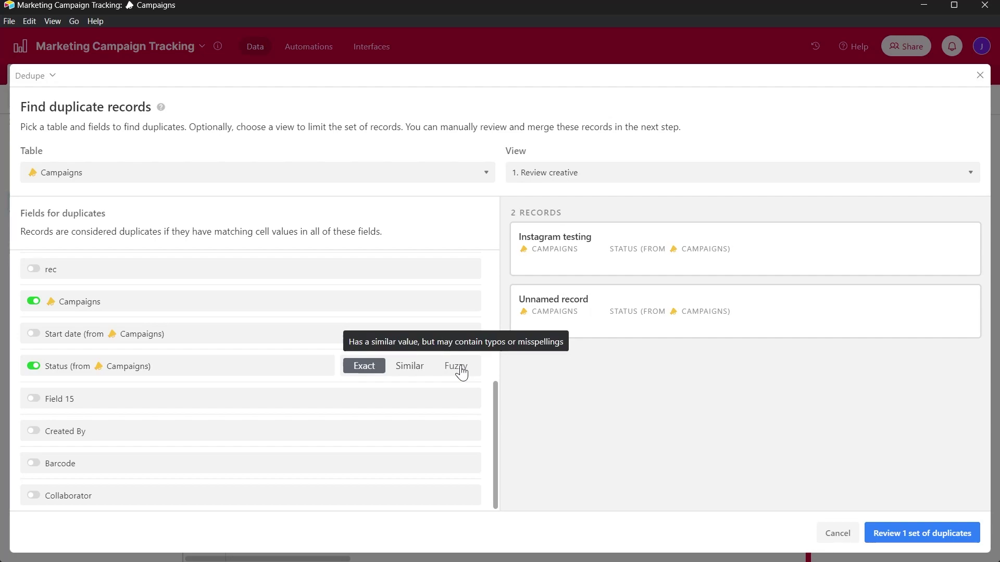
click(461, 373)
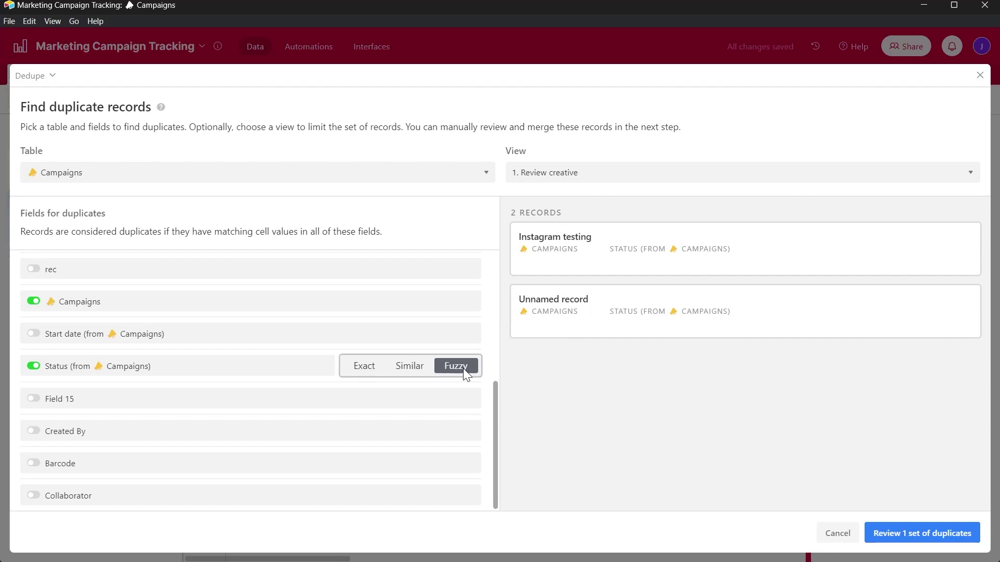
Review the Resolve duplicate records instructions and check the Sort by choices without changing them.
click(922, 537)
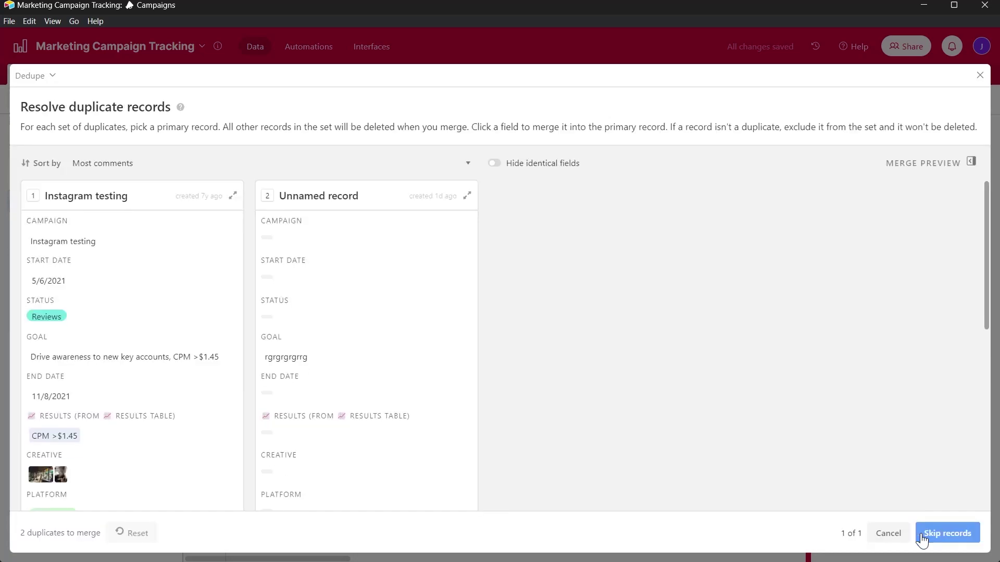
drag(20, 107, 202, 115)
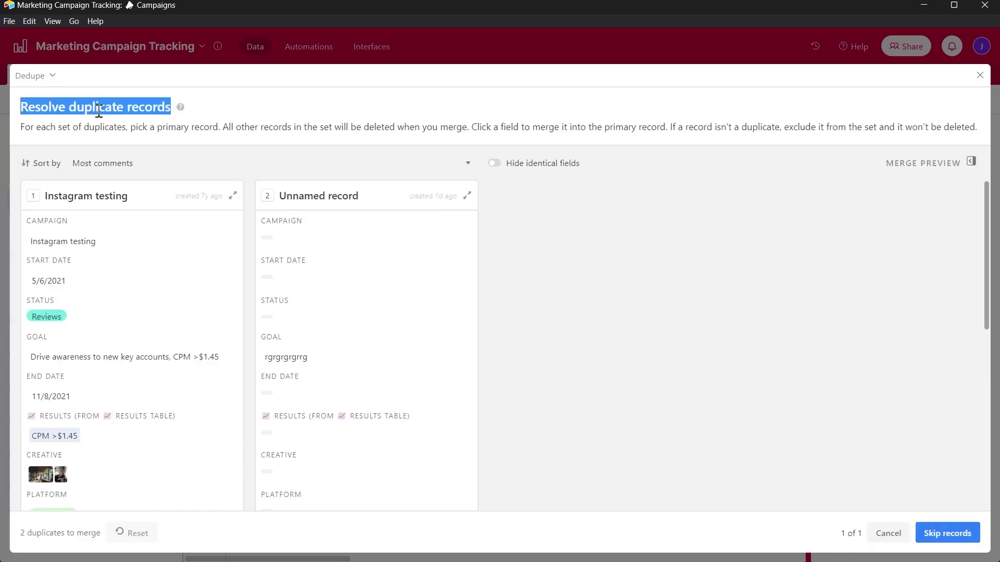
click(57, 106)
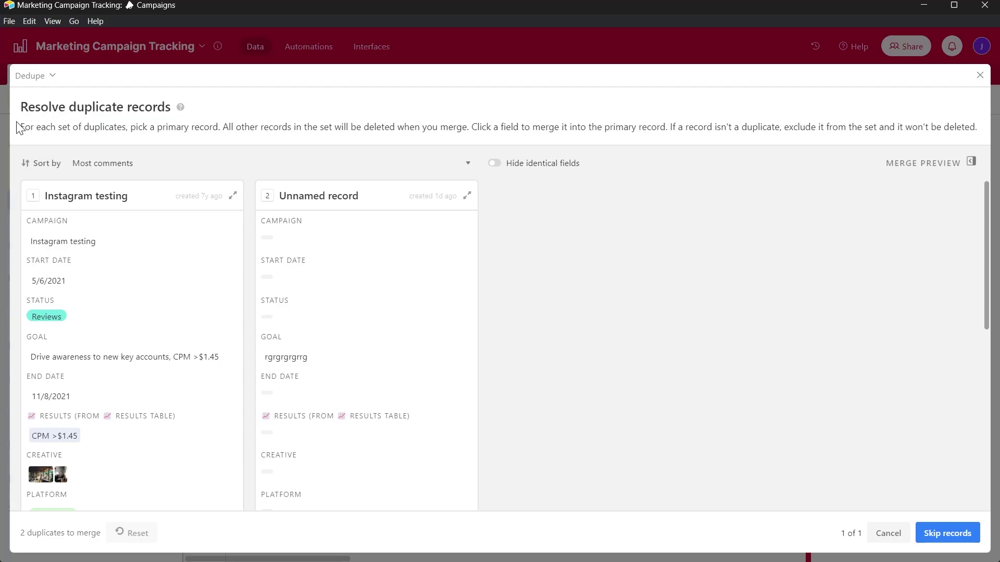
mouse_move(44, 132)
mouse_down()
mouse_move(150, 139)
mouse_move(226, 130)
mouse_up()
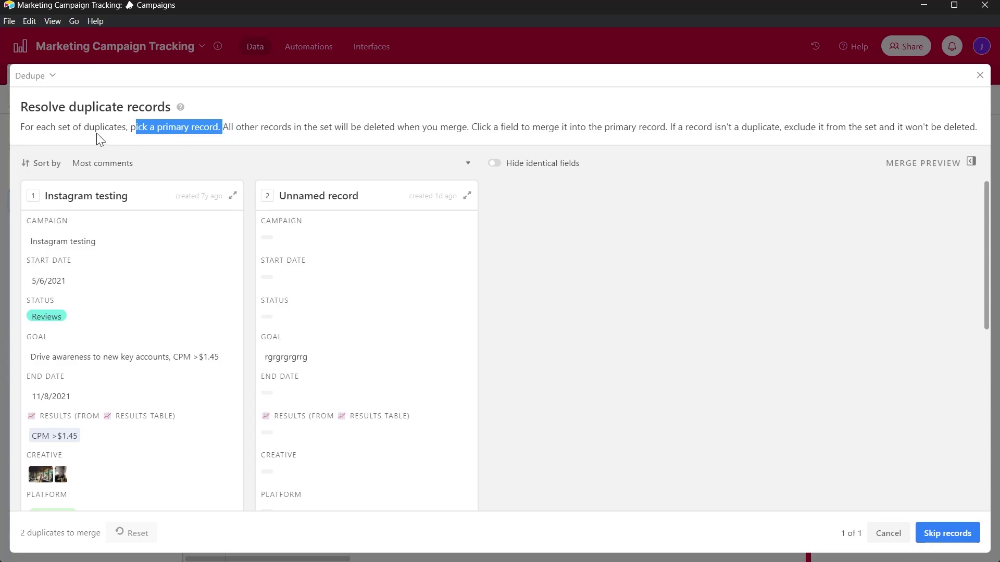
drag(59, 127, 205, 131)
click(223, 166)
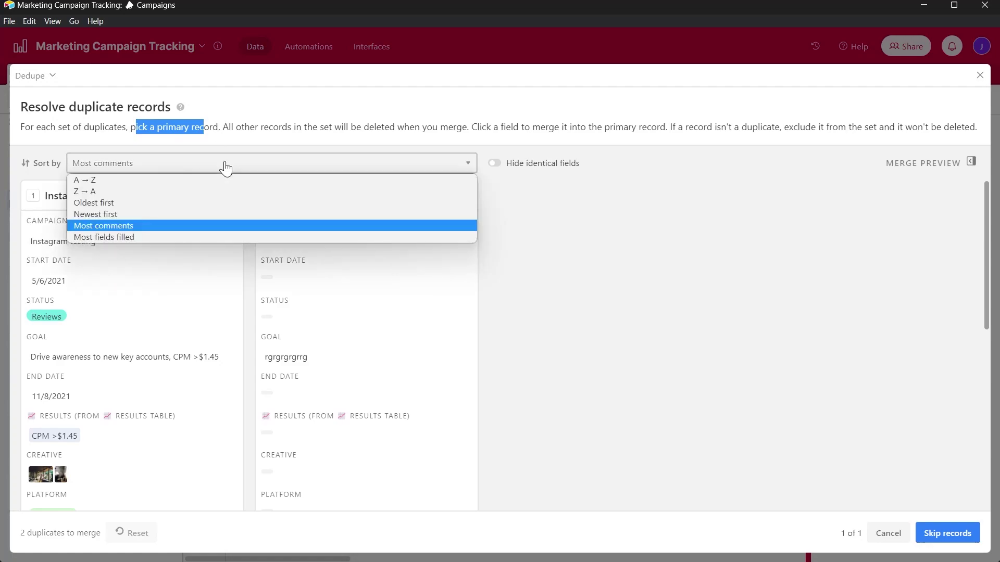
click(304, 123)
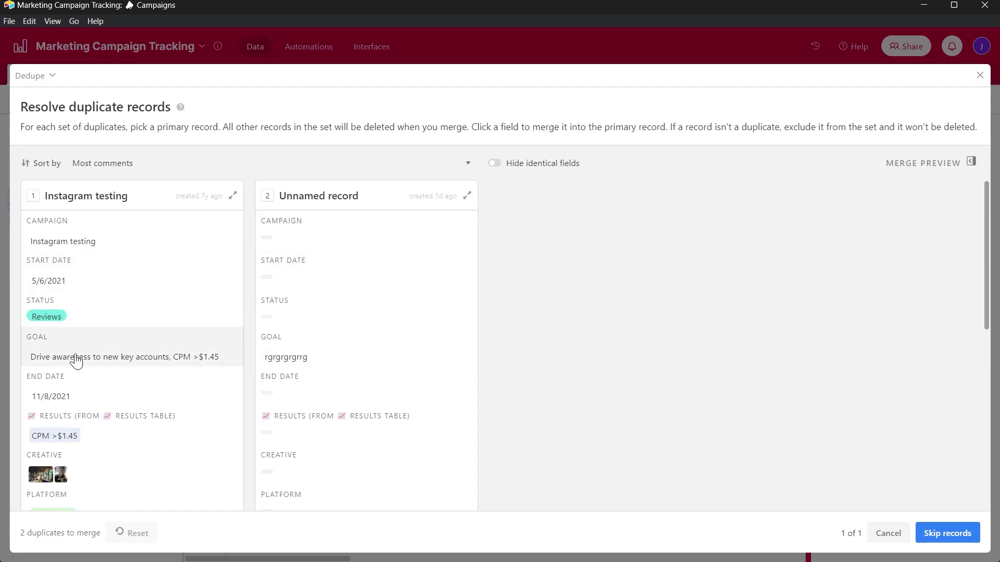
In the merge preview, make Instagram testing the primary record.
click(952, 169)
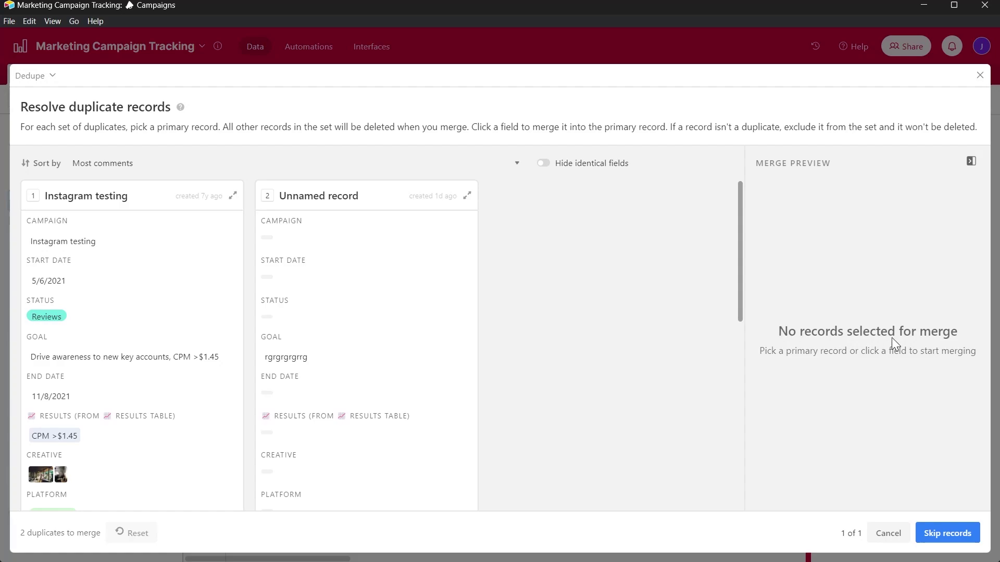
click(142, 205)
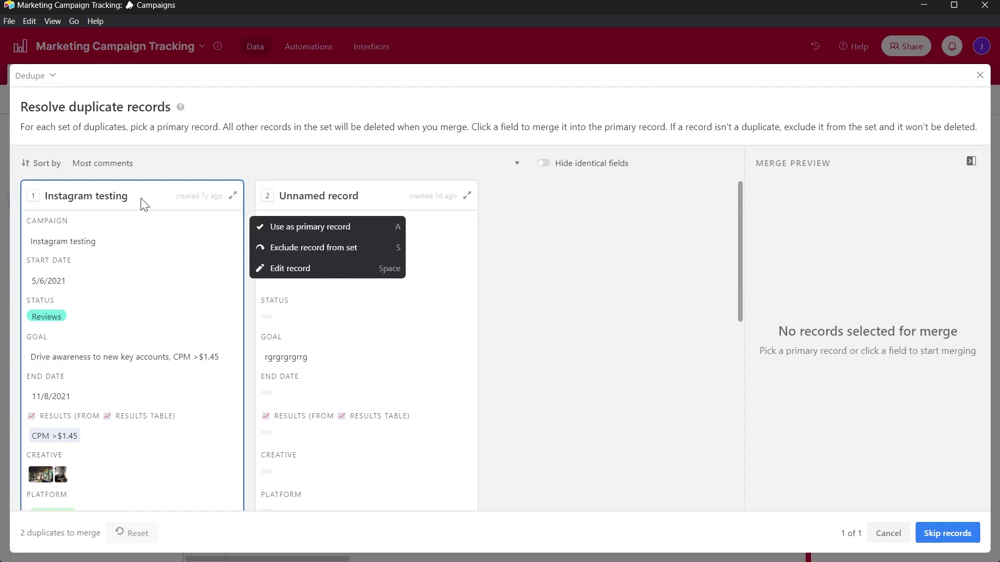
click(331, 234)
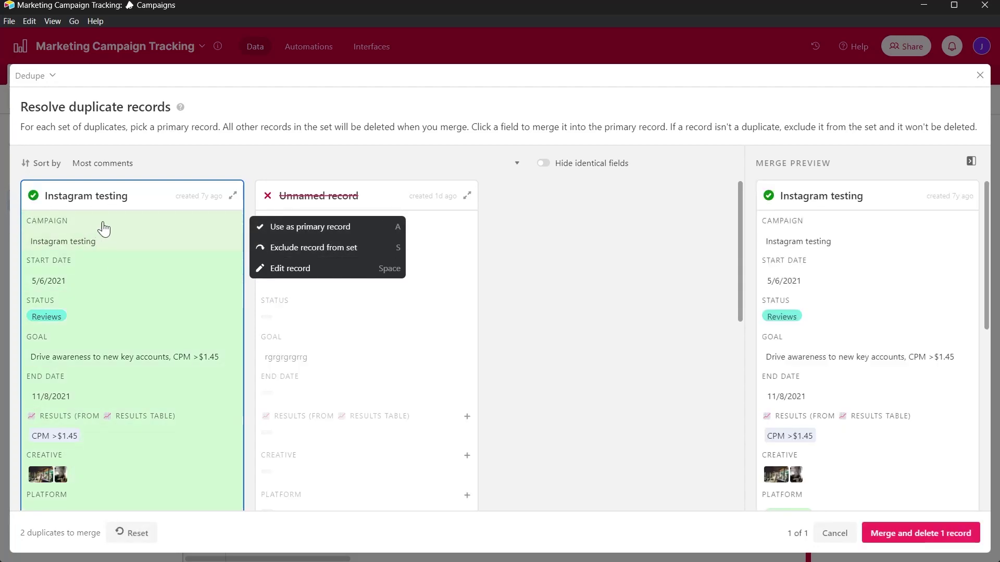
Exclude then restore Unnamed record, and request Merge and delete 1 record.
click(354, 197)
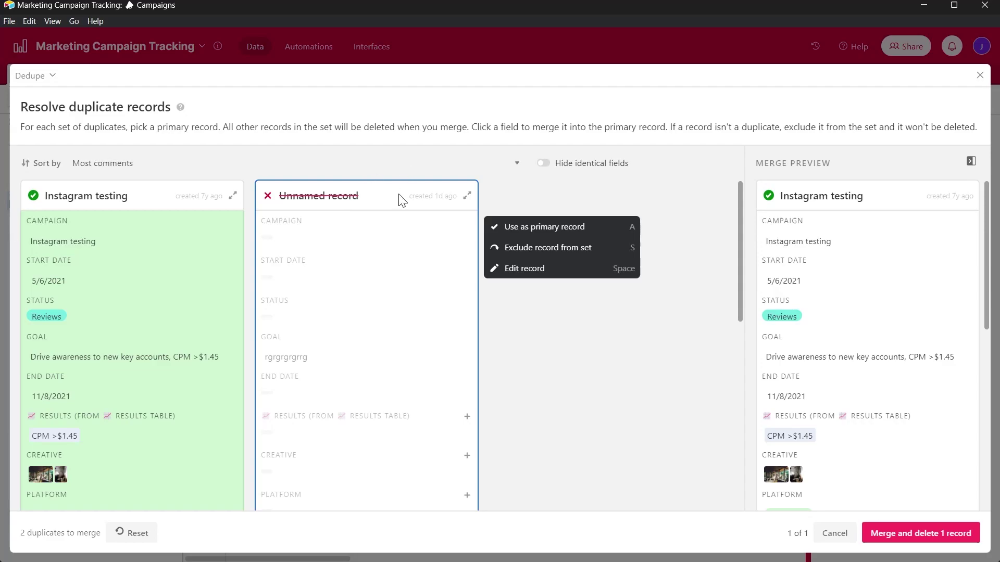
click(540, 249)
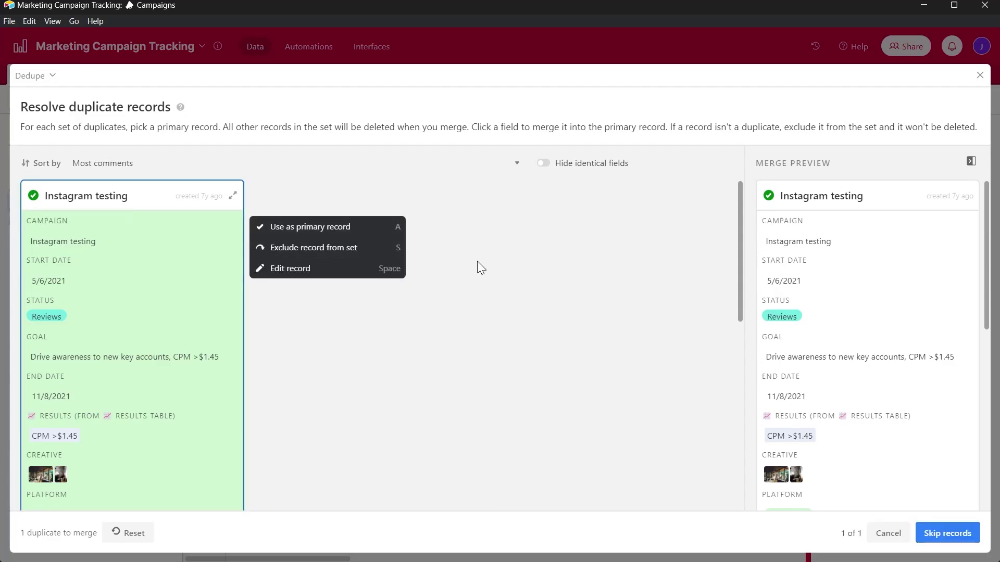
key(ctrl+z)
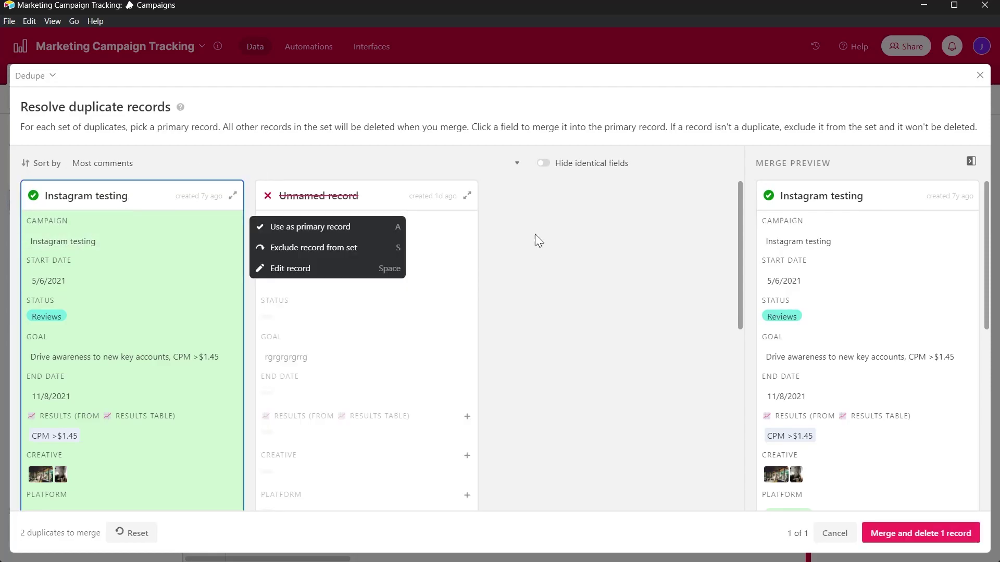
click(922, 536)
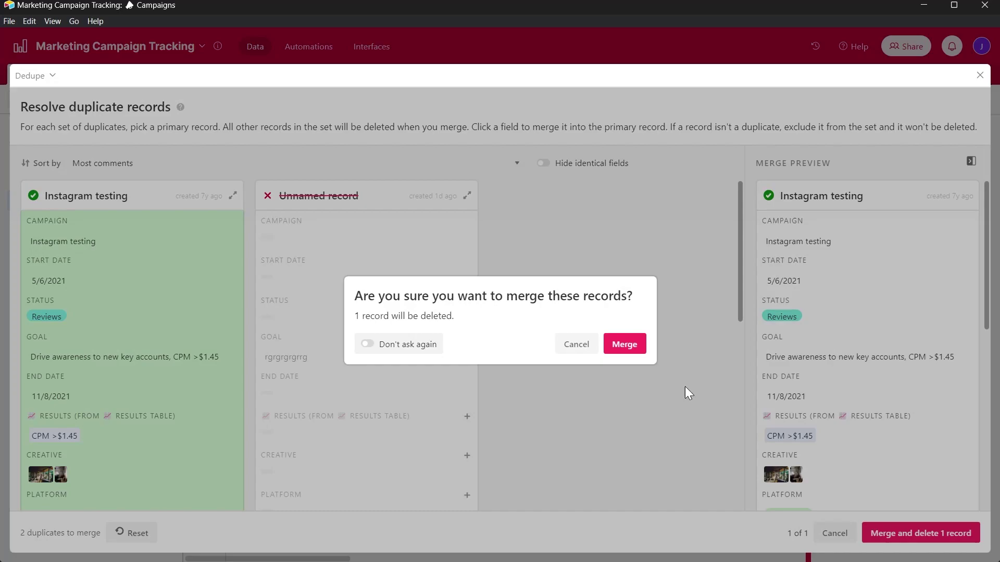
Confirm the merge, then undo the 'Record moved to trash' to restore both records.
click(621, 347)
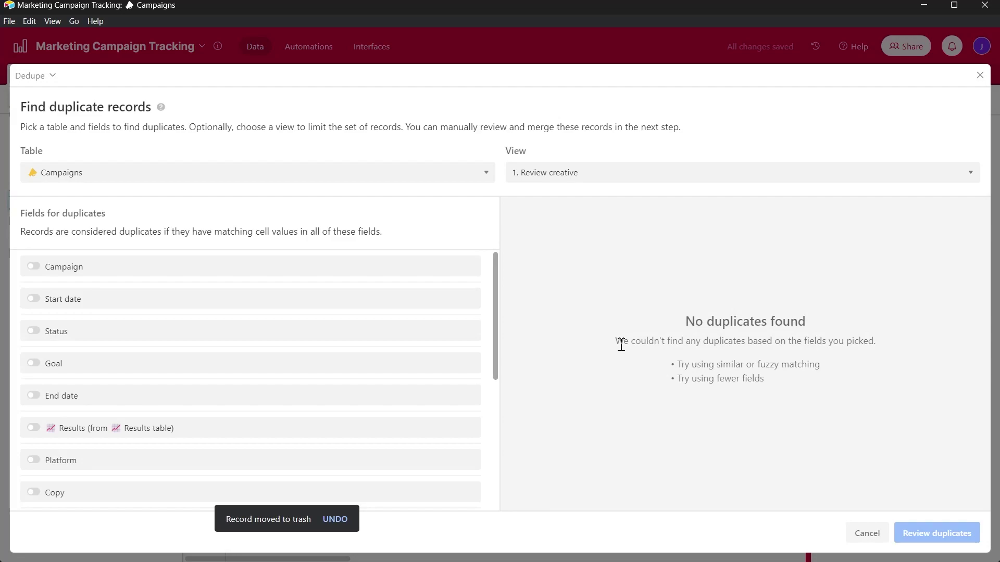
click(344, 519)
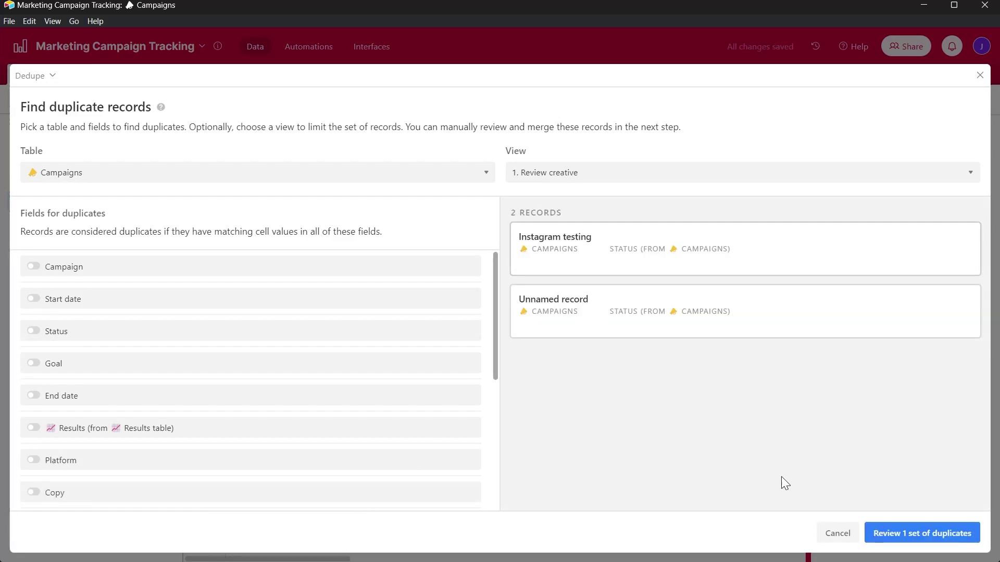
Close Dedupe to show the six-record Campaigns grid, then refresh the Windows desktop.
click(840, 536)
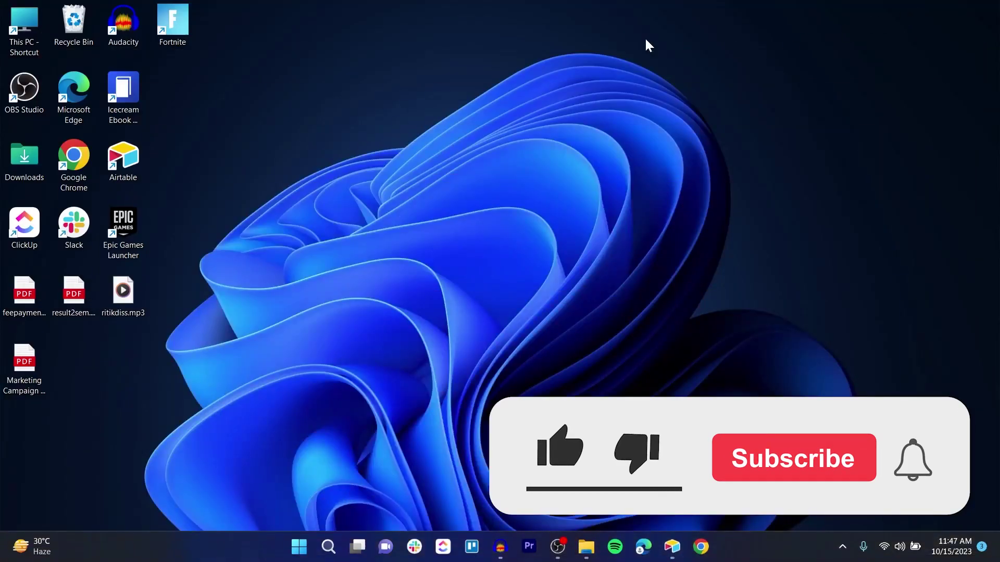
right_click(645, 39)
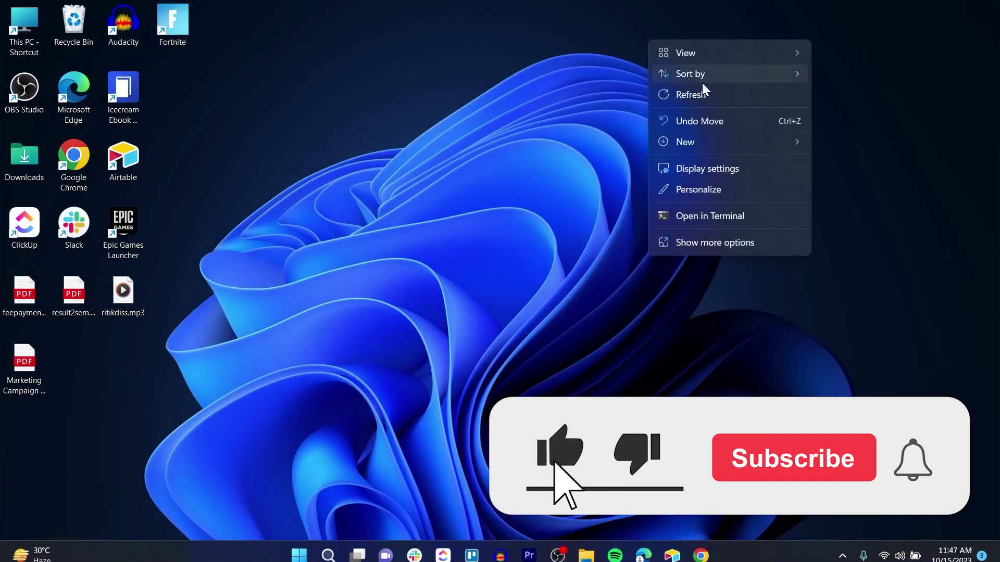
click(704, 92)
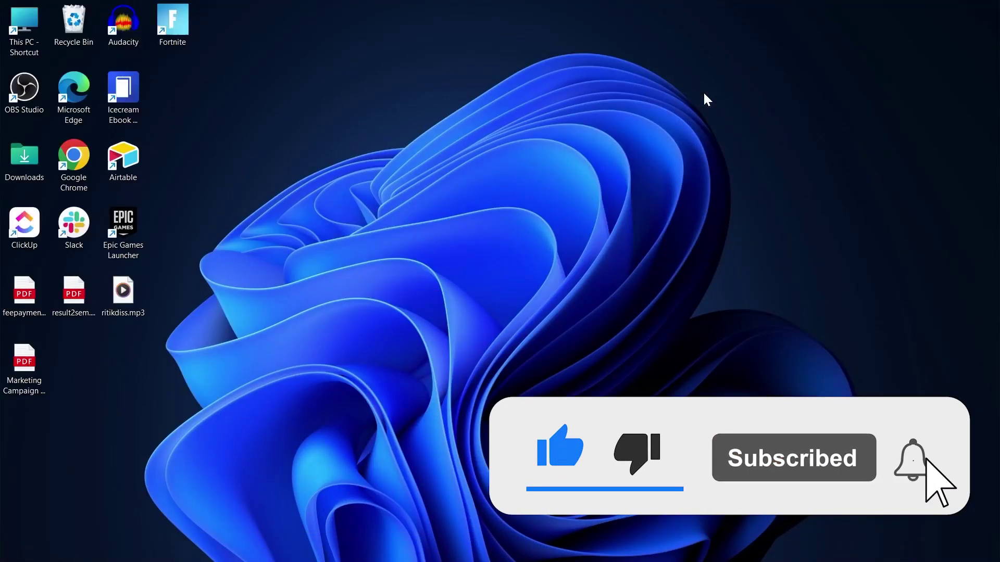